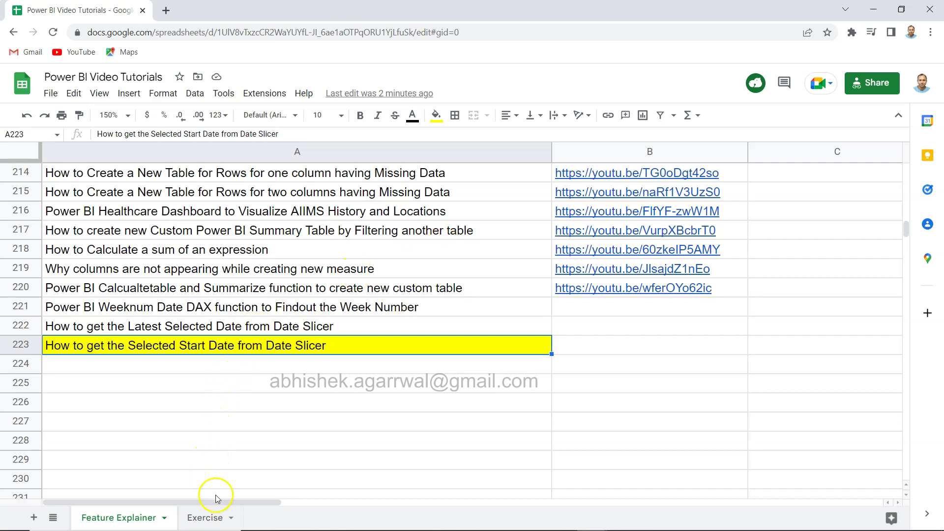
Look over the Exercise sheet, then return to the Feature Explainer sheet.
left_click(216, 514)
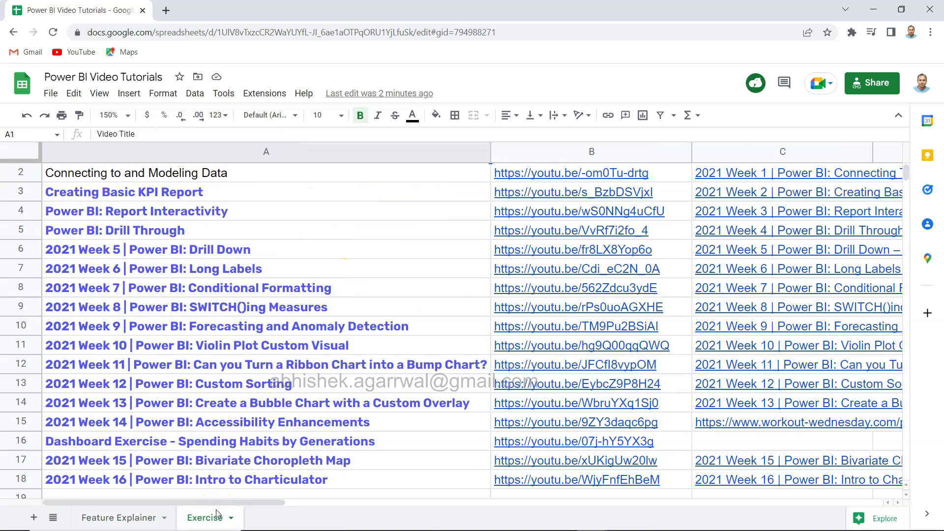
left_click(153, 514)
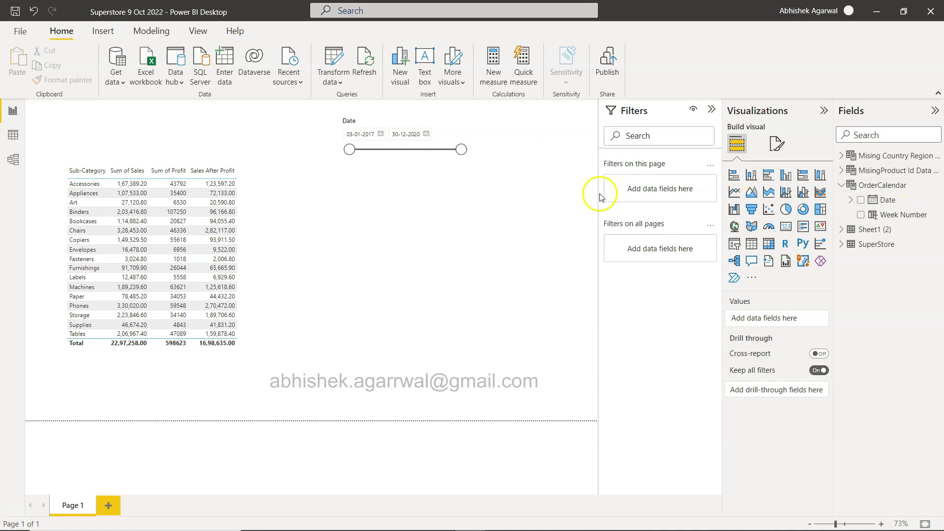
Set the Date slicer range to end at 14-02-2020 and start at 30-01-2018.
left_click(457, 179)
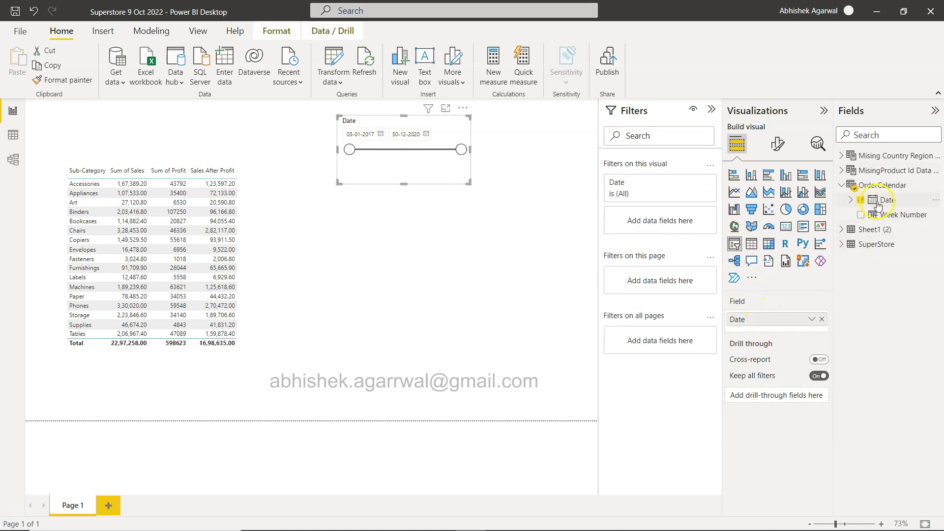
left_click_drag(461, 150, 437, 153)
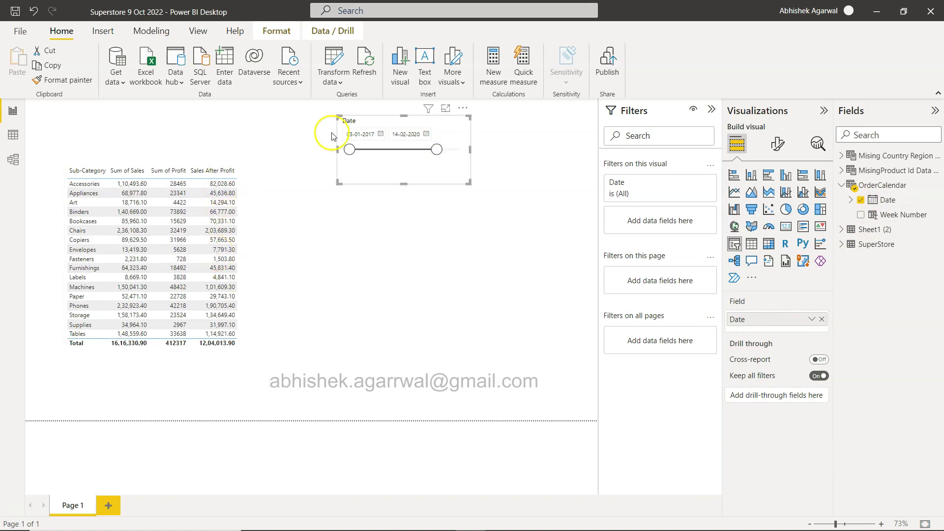
left_click_drag(348, 153, 369, 153)
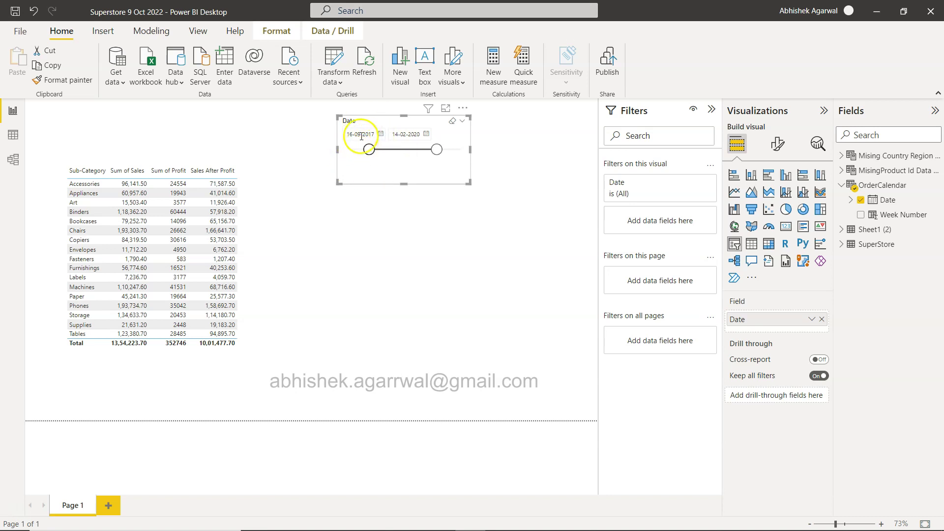
left_click_drag(369, 149, 379, 150)
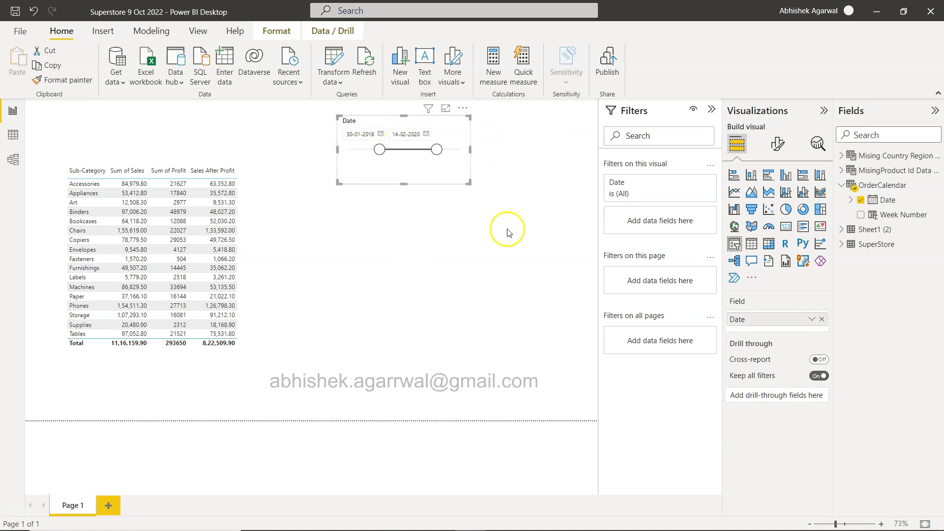
Start a new measure in the SuperStore table named 'Selected Start Date'.
left_click(879, 246)
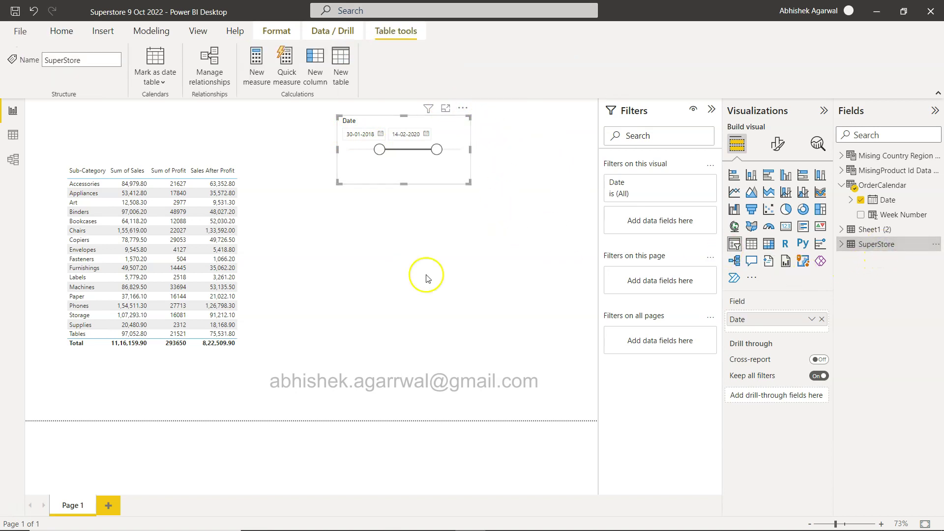
left_click(252, 78)
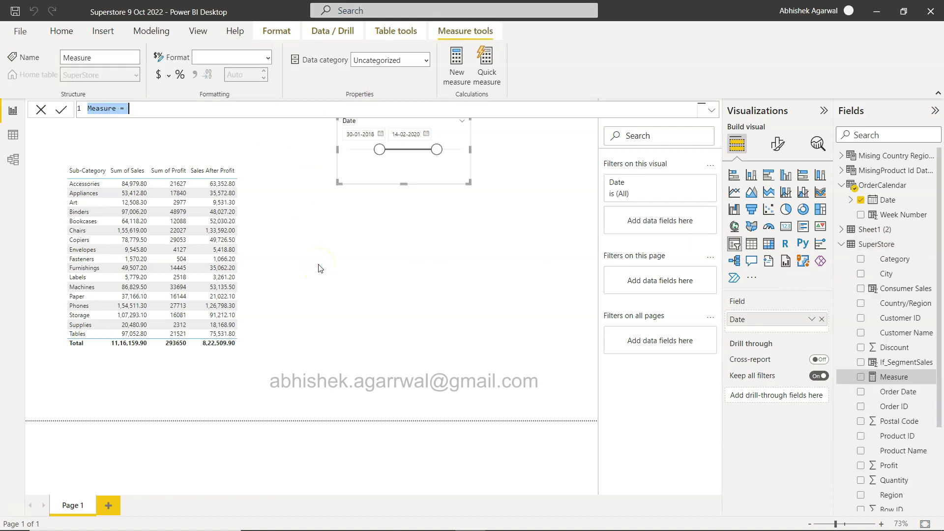
type("Selected")
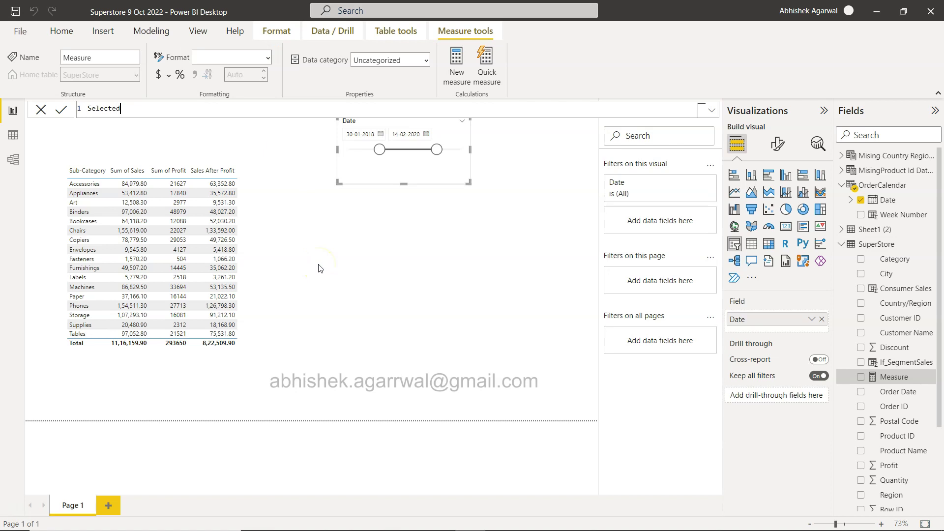
type(" Start Date = star")
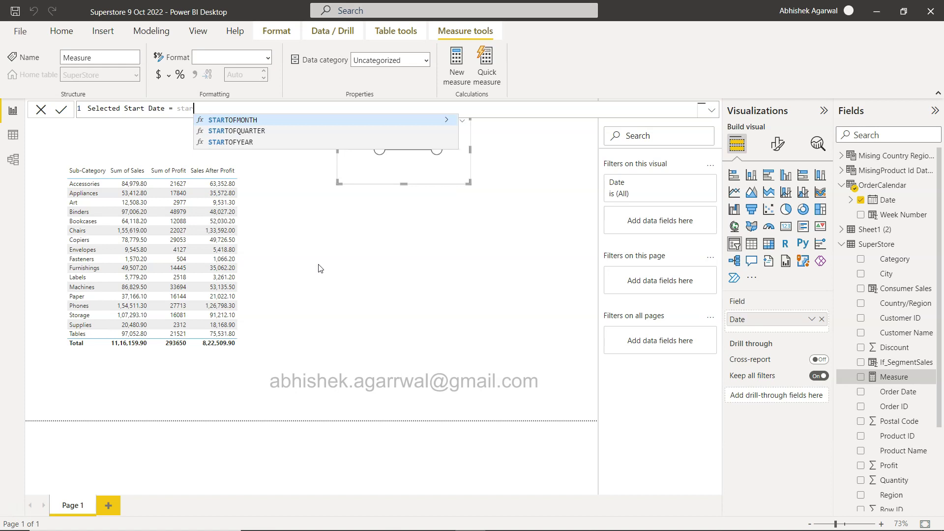
key("BackSpace")
key("BackSpace")
key("BackSpace")
key("BackSpace")
key("BackSpace")
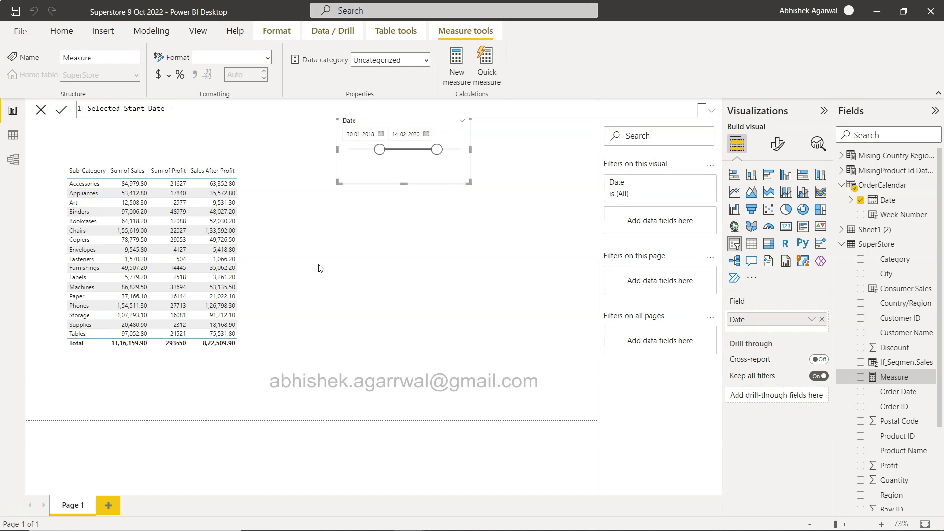
left_click(233, 138)
left_click(229, 103)
Define the measure as FIRSTDATE(OrderCalendar[Date]) and commit it.
type("Firs")
key("Tab")
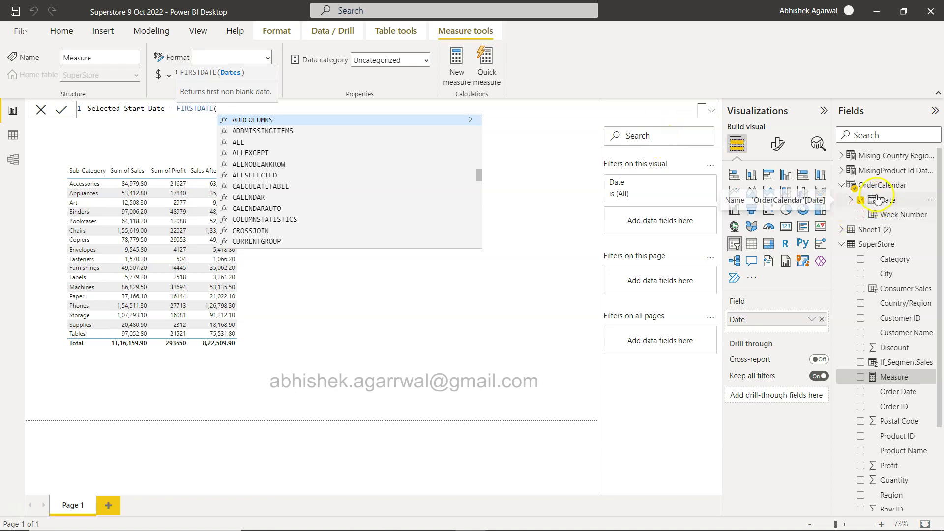
type("order")
key("Down")
key("Down")
key("Down")
key("Up")
key("Up")
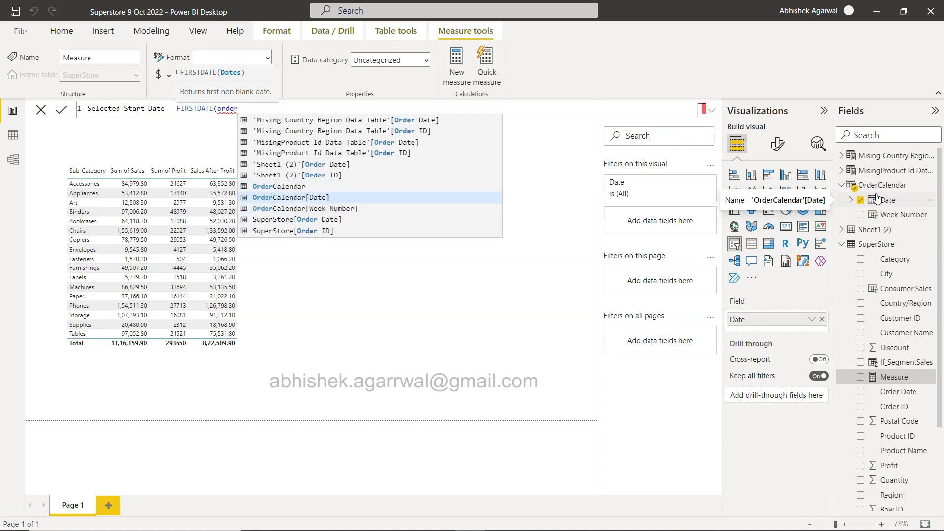
key("Tab")
type(")")
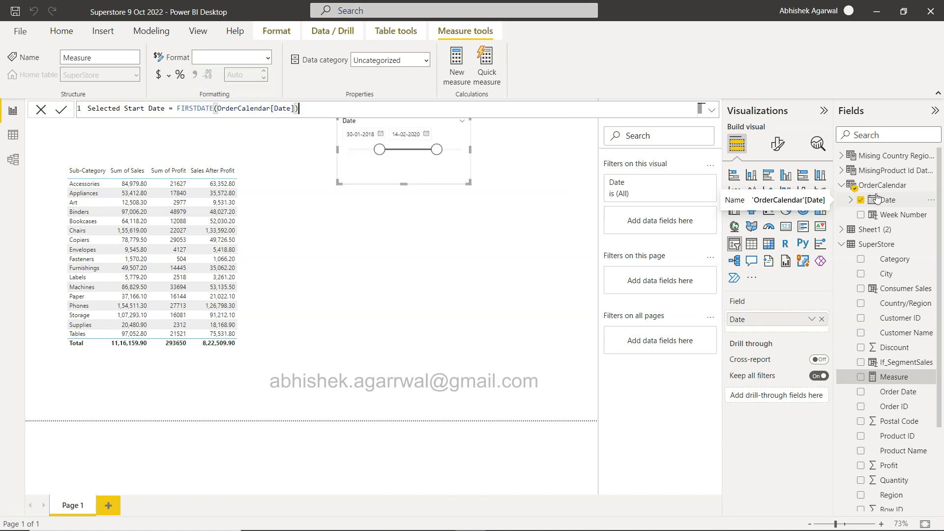
left_click(61, 109)
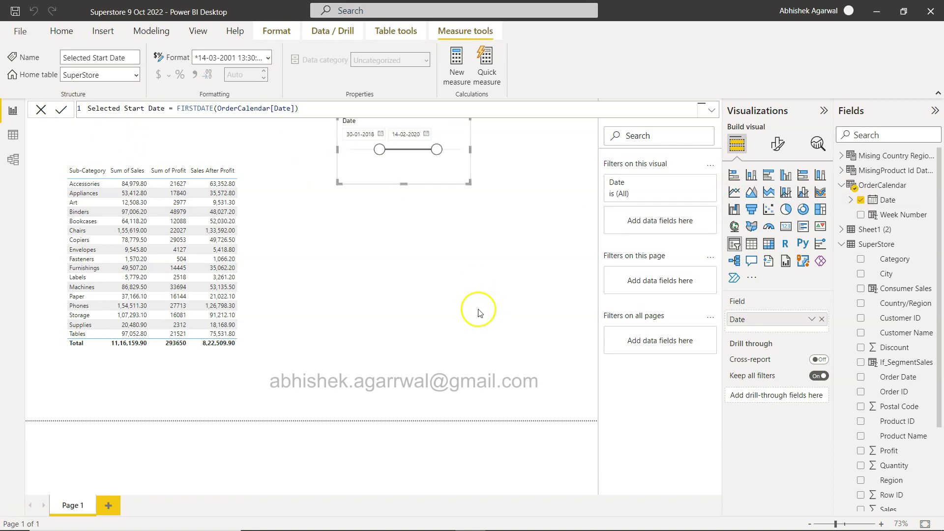
scroll(900, 347, "down", 3)
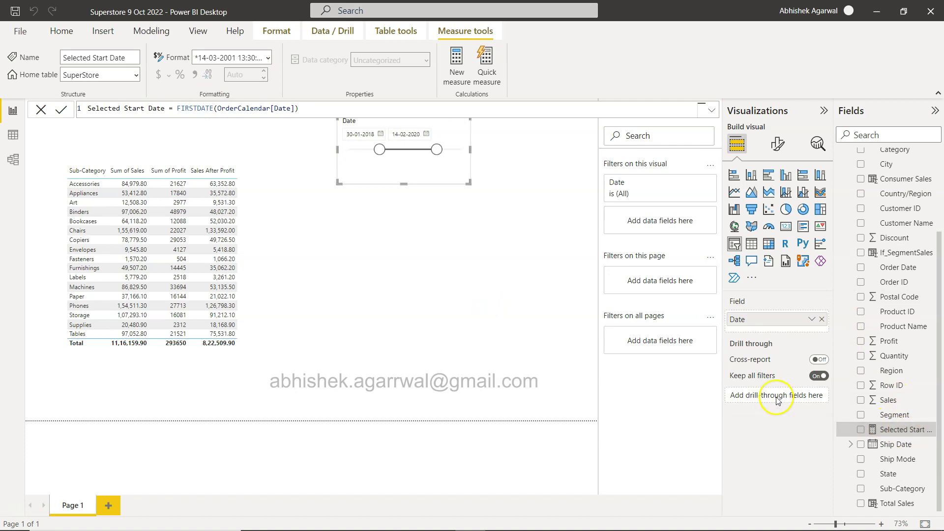
Place a widened card below the Date slicer showing Selected Start Date, 30-01-2018.
left_click(461, 330)
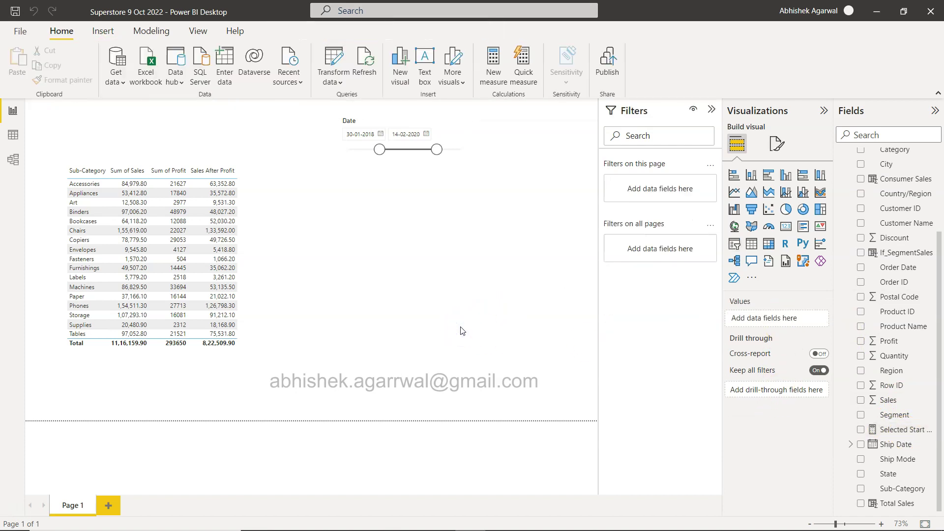
left_click(785, 231)
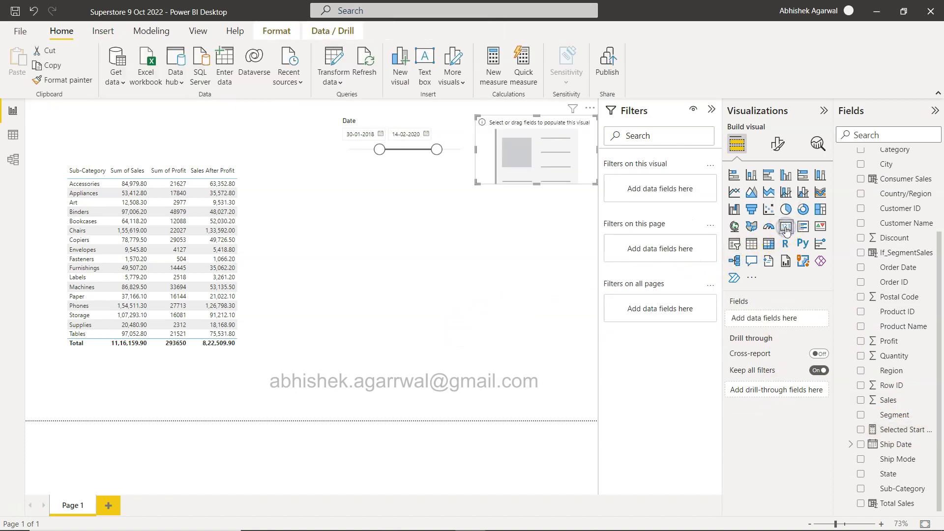
left_click_drag(518, 138, 317, 192)
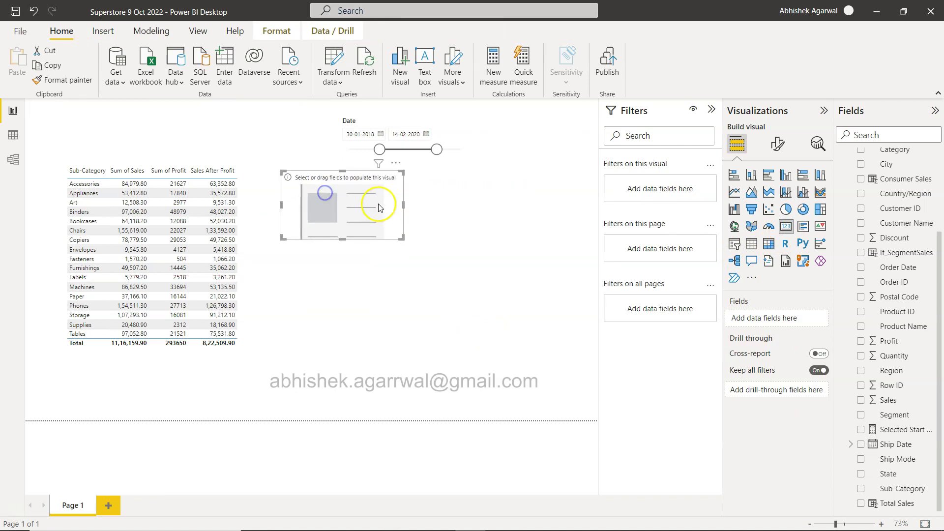
left_click_drag(406, 206, 490, 205)
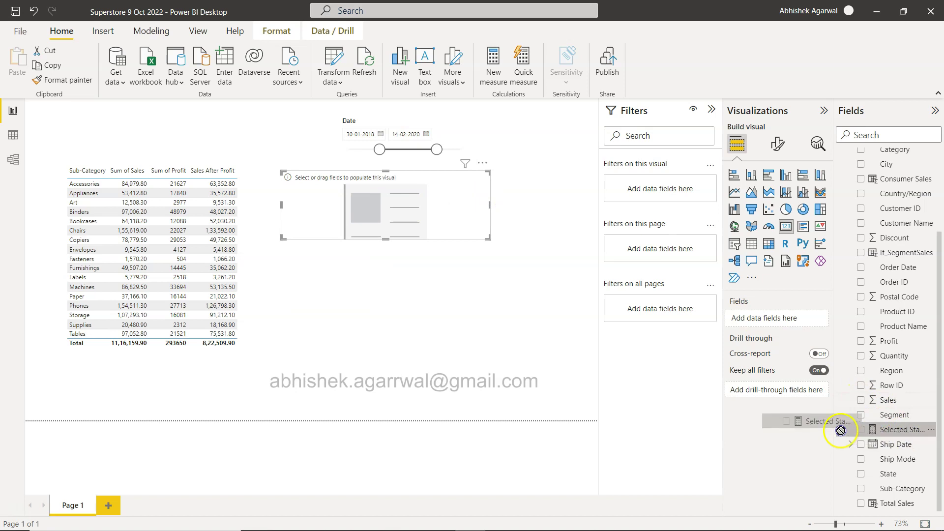
left_click_drag(821, 419, 783, 321)
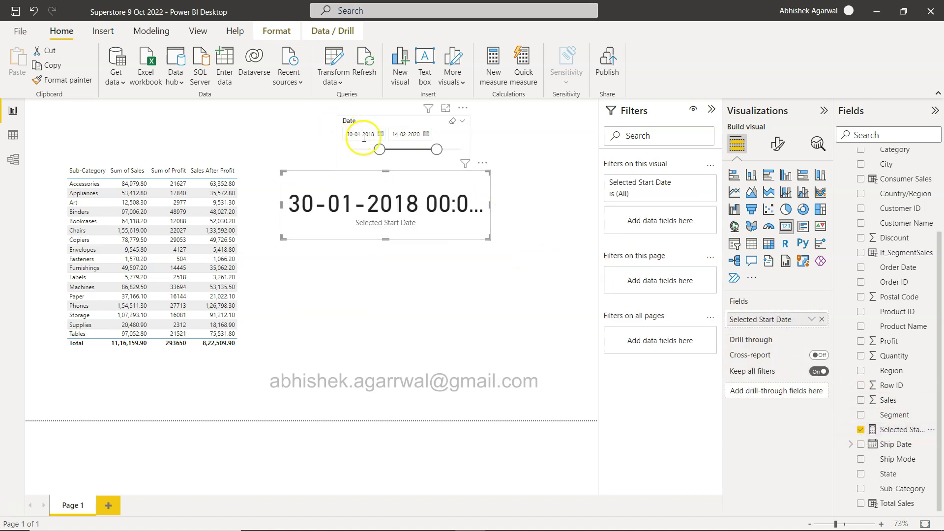
left_click(394, 207)
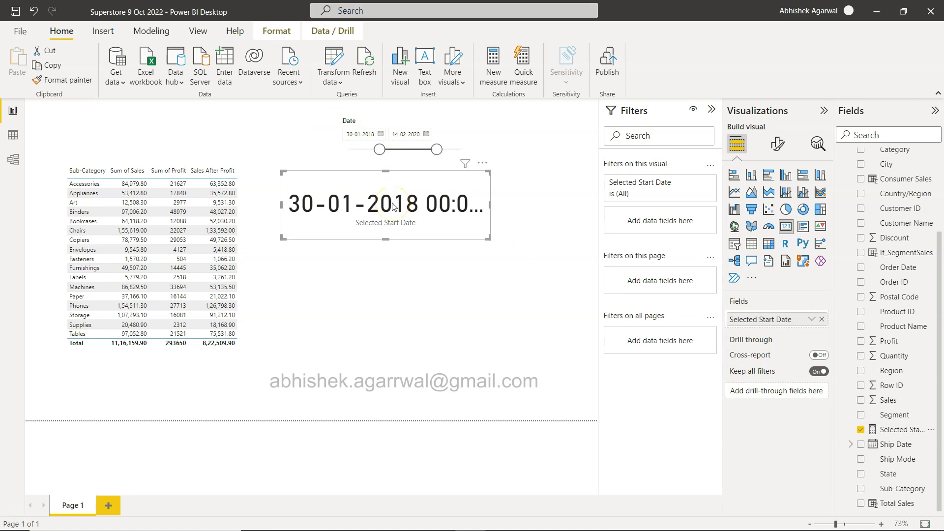
Shift the slicer start to 14-07-2017, then to 14-11-2018, and watch the card update.
left_click_drag(379, 149, 364, 149)
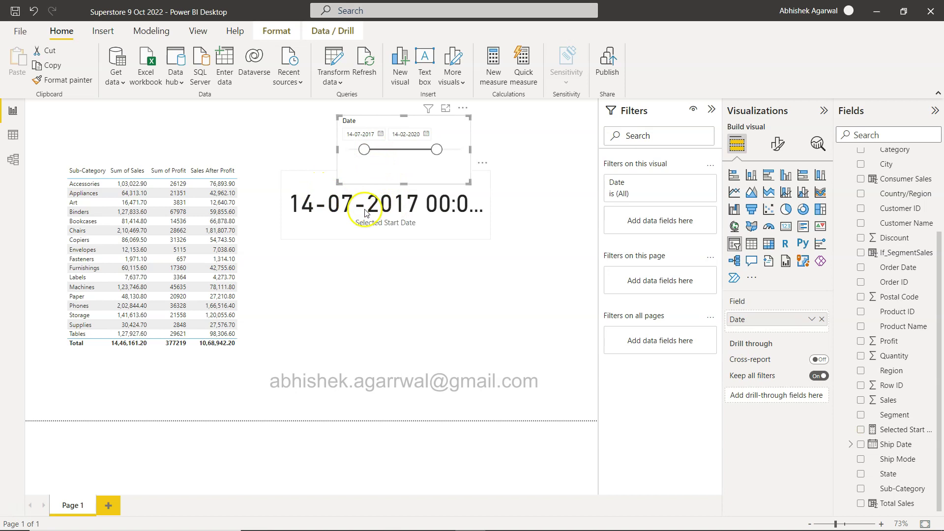
left_click_drag(364, 150, 402, 150)
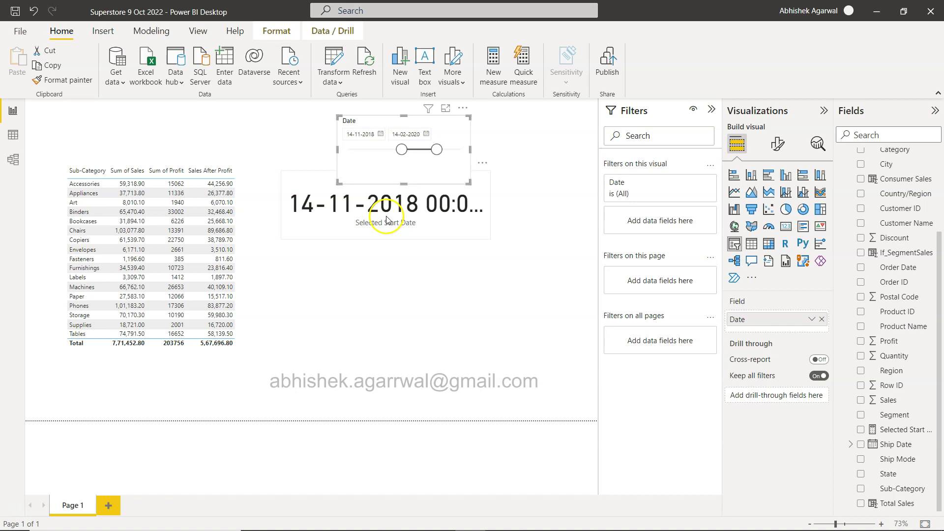